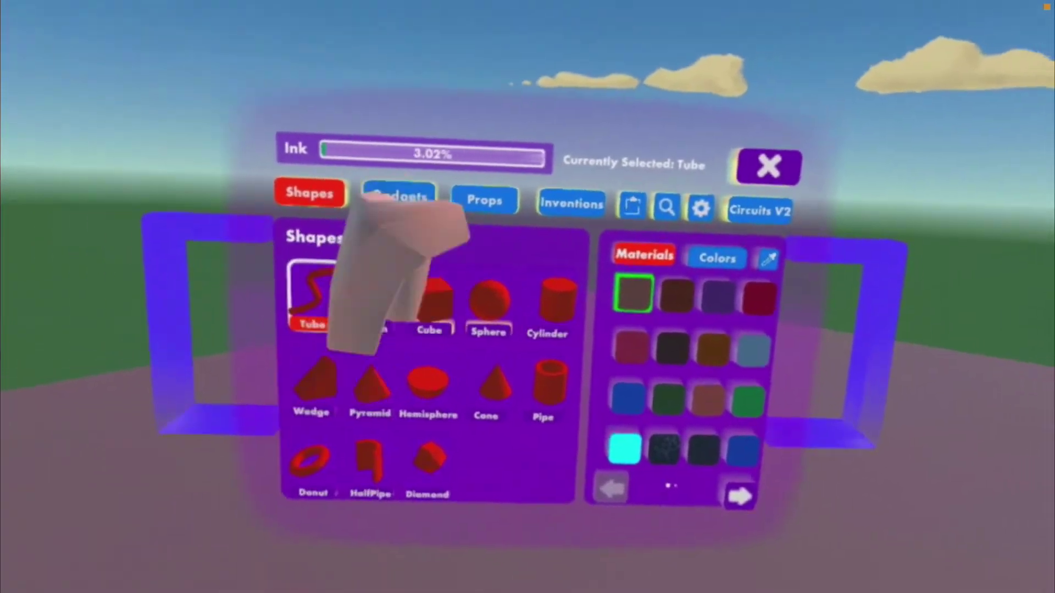
- Place State chips and a State Machine chip from the Other Chips gadgets in the room
{"action": "left_click", "coordinate": [399, 196]}
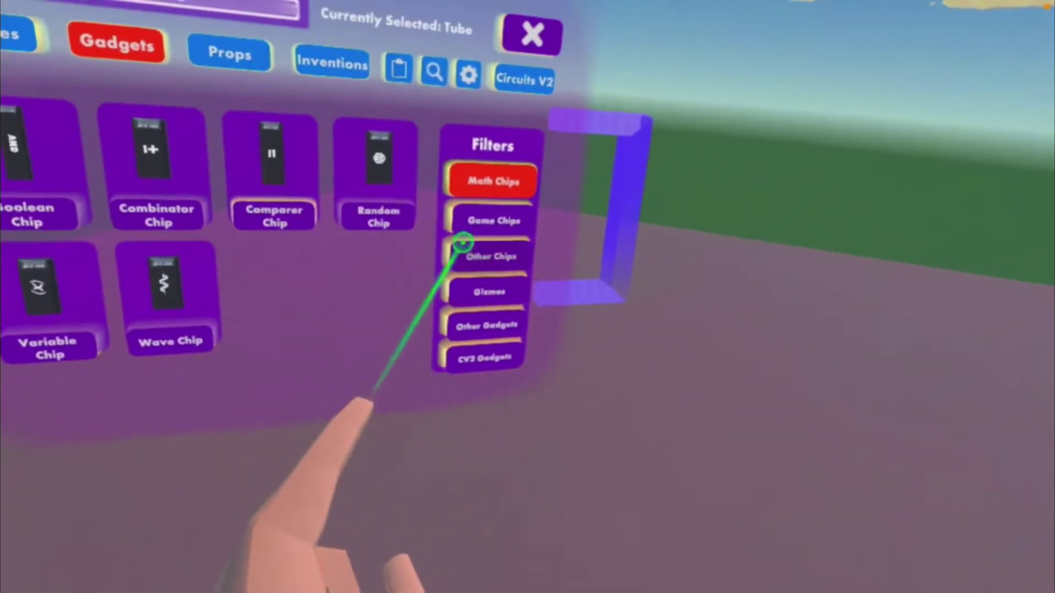
{"action": "left_click", "coordinate": [464, 244]}
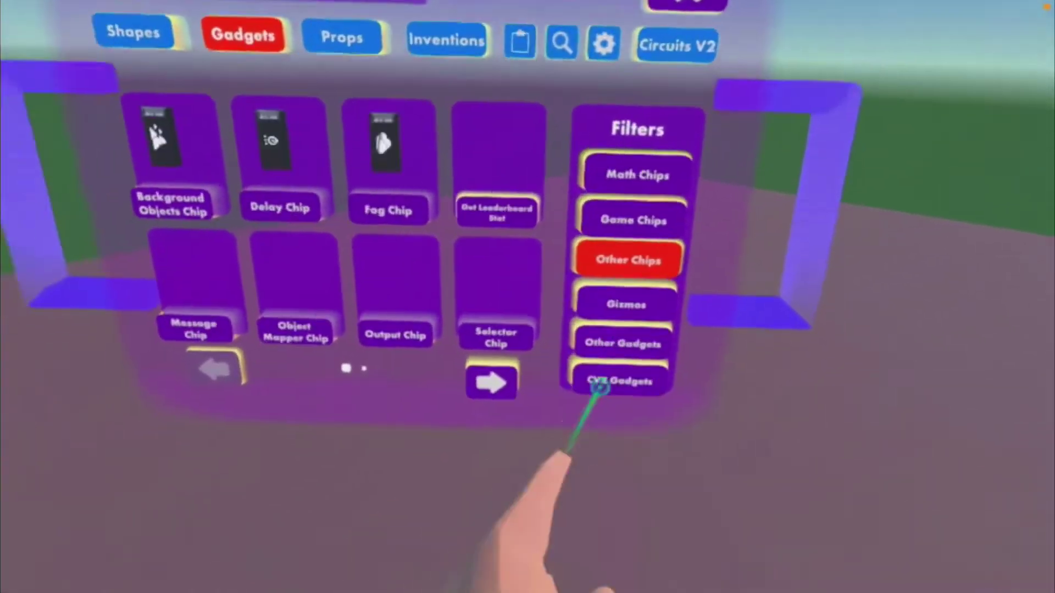
{"action": "left_click", "coordinate": [492, 382]}
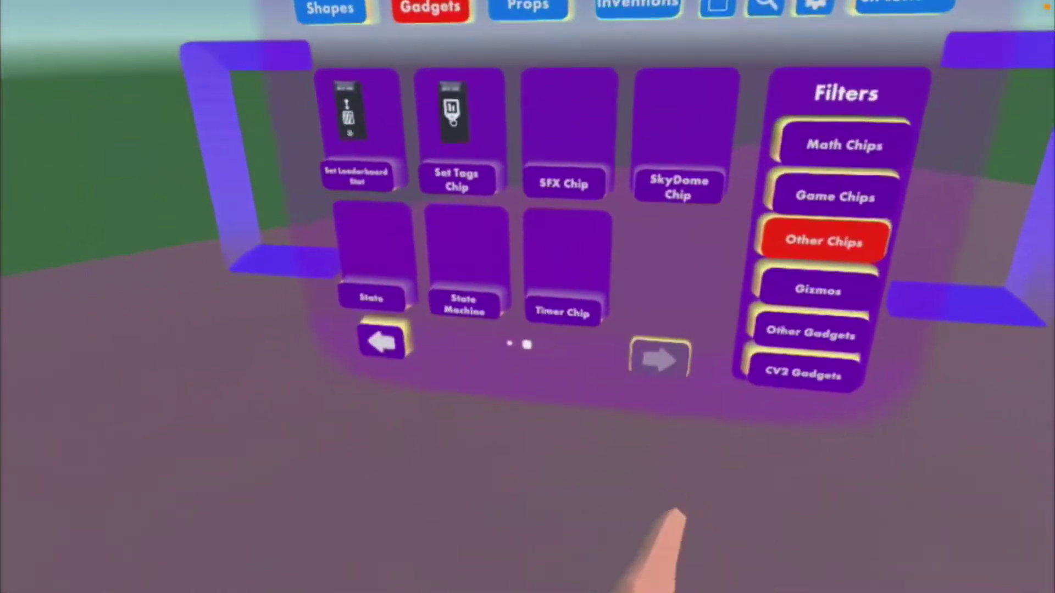
{"action": "left_click", "coordinate": [428, 259]}
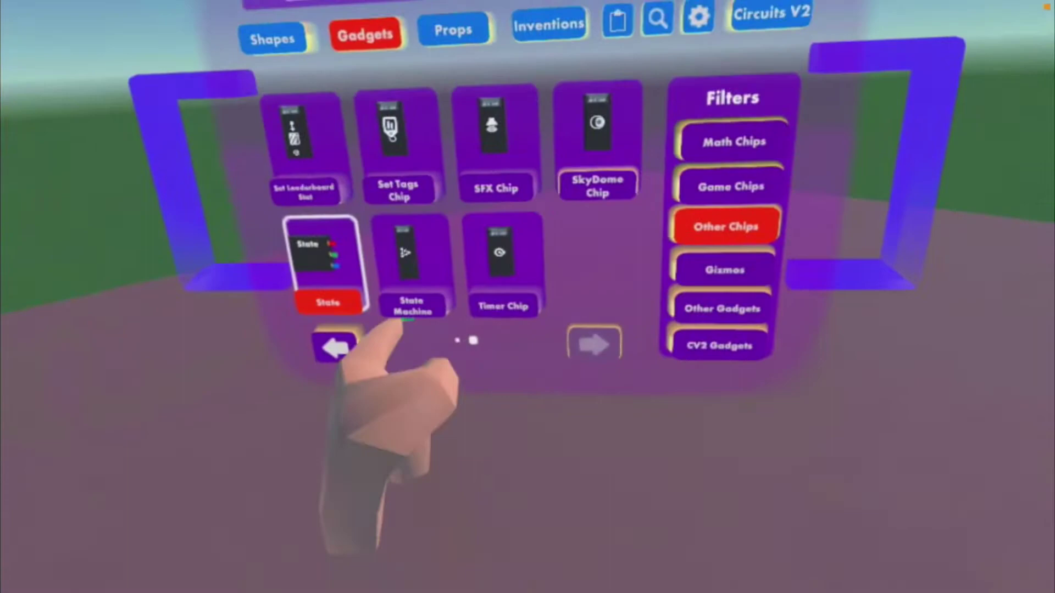
{"action": "left_click", "coordinate": [409, 307]}
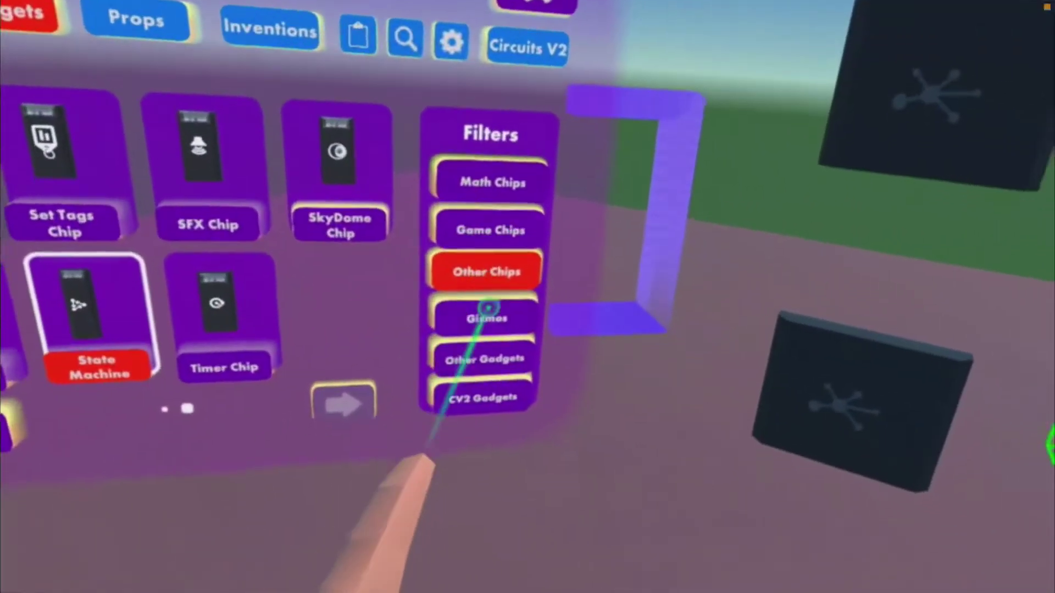
- Place a Piston gizmo beside the State chips
{"action": "left_click", "coordinate": [488, 309]}
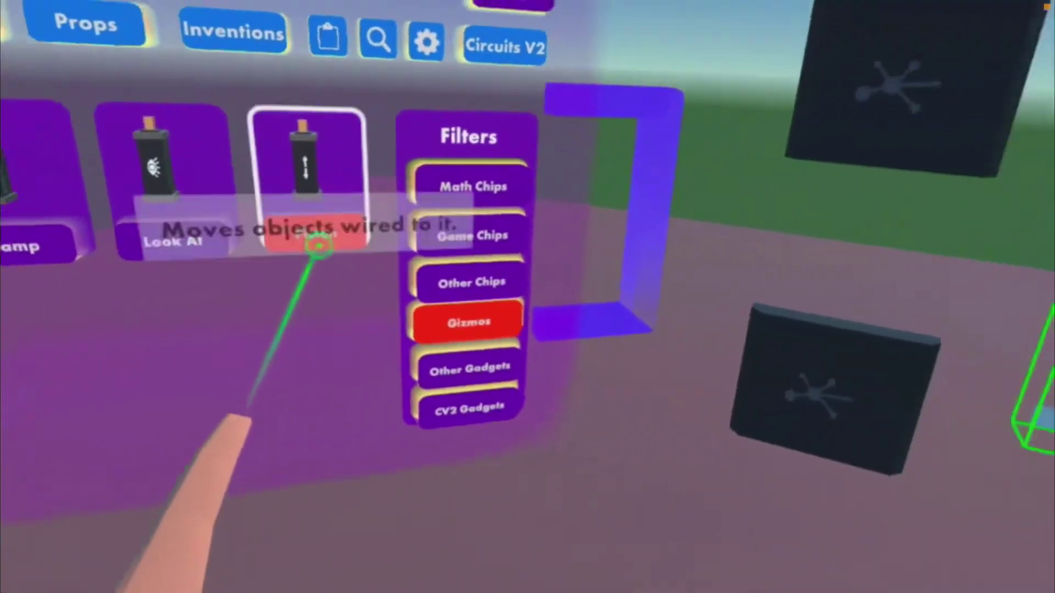
{"action": "left_click", "coordinate": [783, 132]}
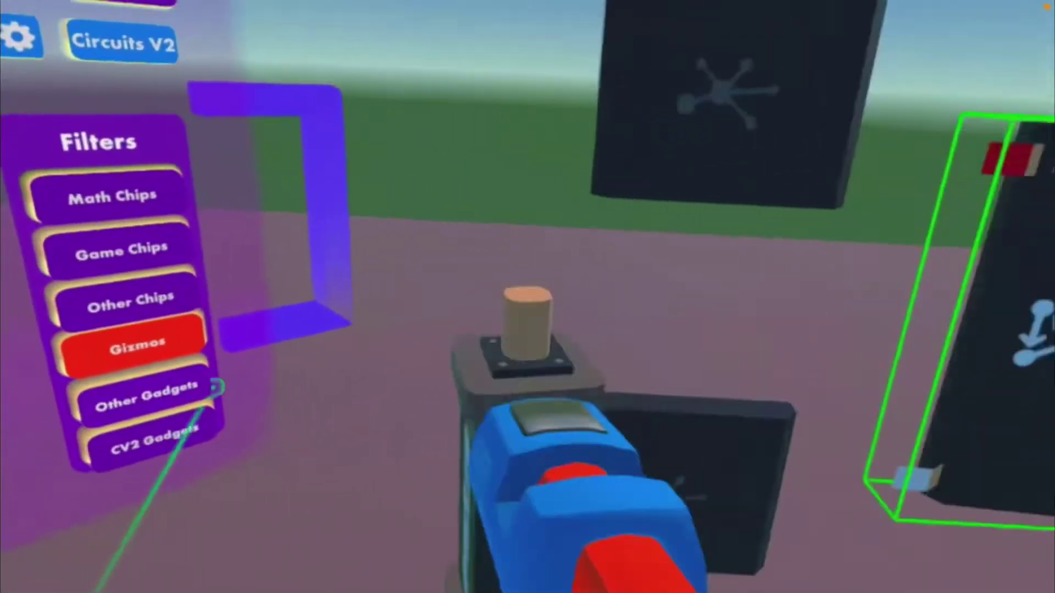
{"action": "left_click", "coordinate": [437, 307]}
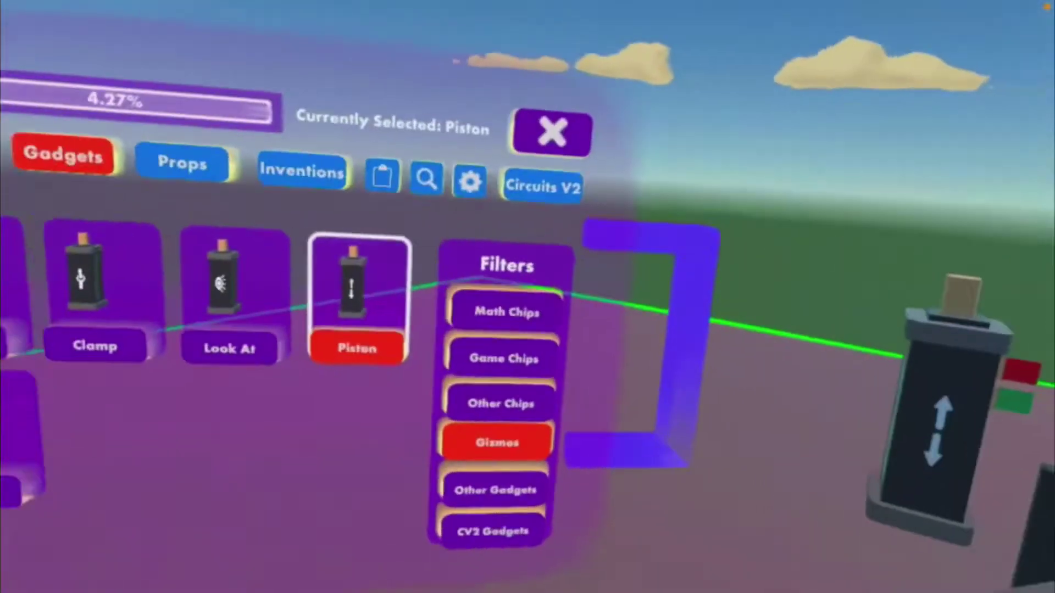
- Place Button V2 push buttons from the CV2 gadgets next to the piston
{"action": "left_click", "coordinate": [182, 163]}
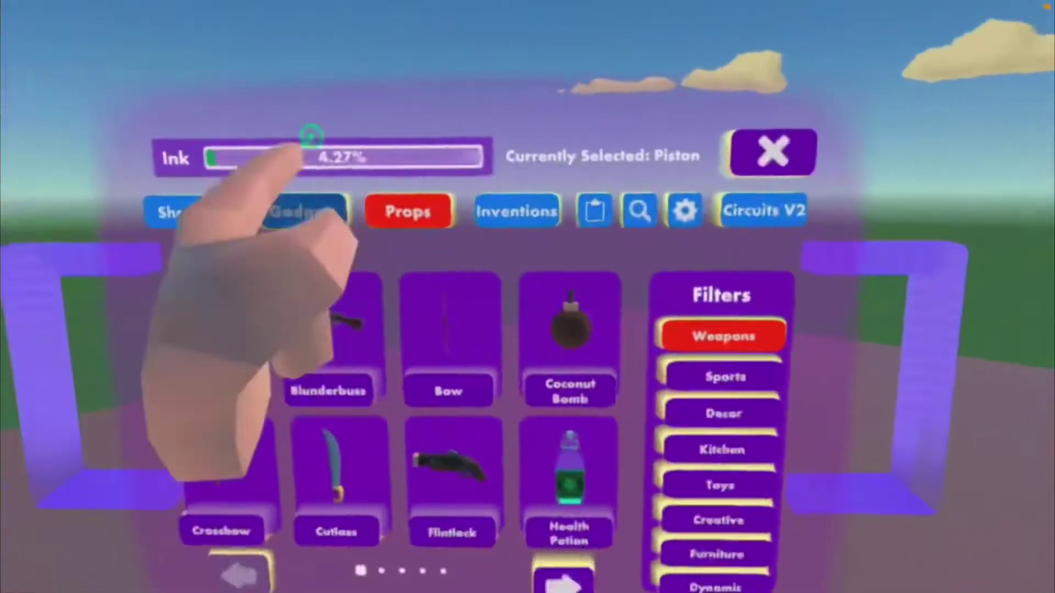
{"action": "left_click", "coordinate": [294, 207]}
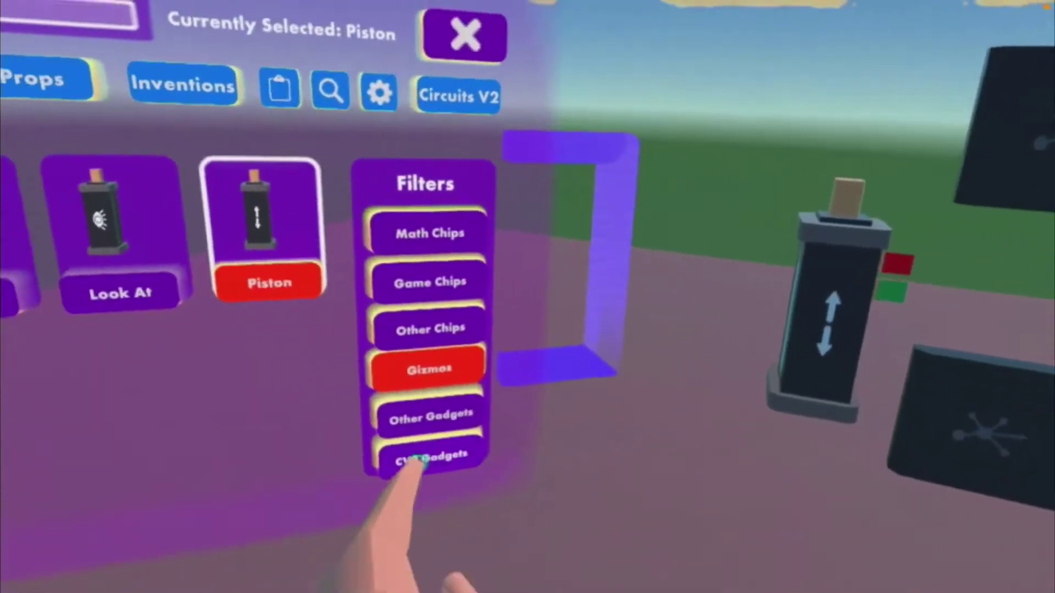
{"action": "left_click", "coordinate": [407, 421]}
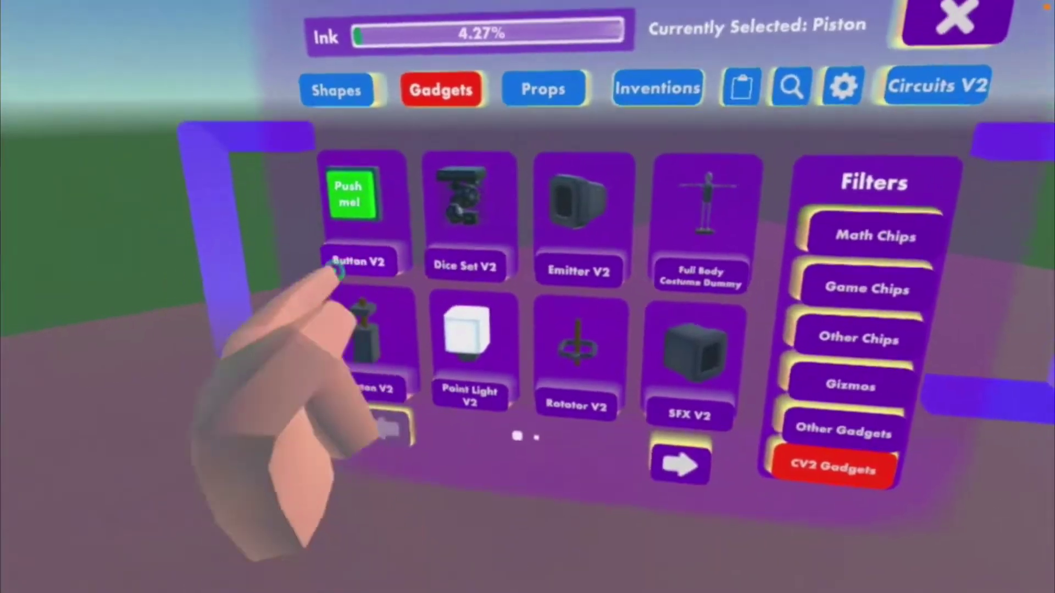
{"action": "left_click", "coordinate": [336, 268]}
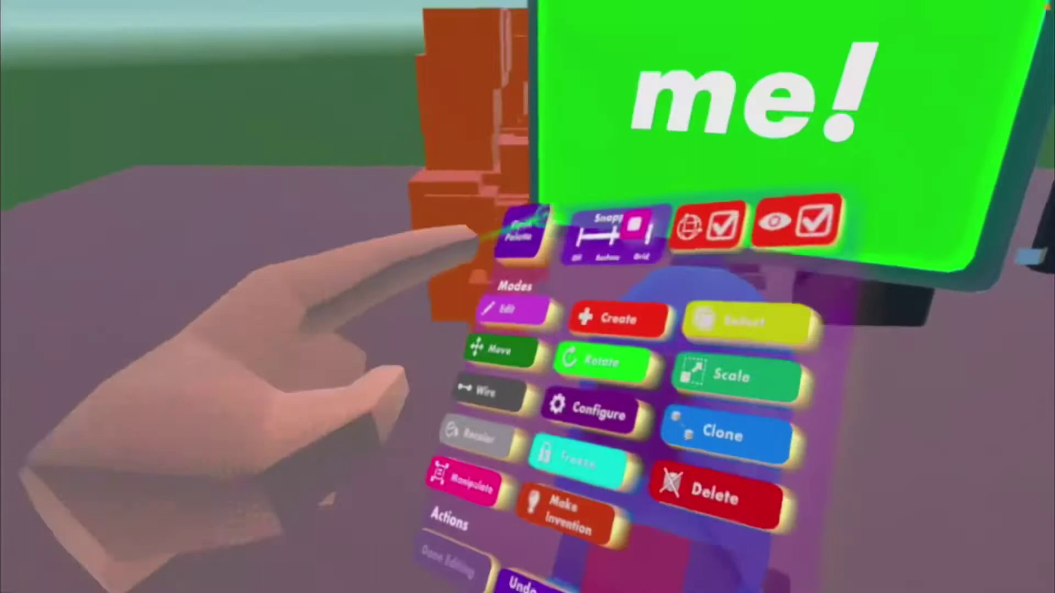
{"action": "left_click", "coordinate": [621, 407]}
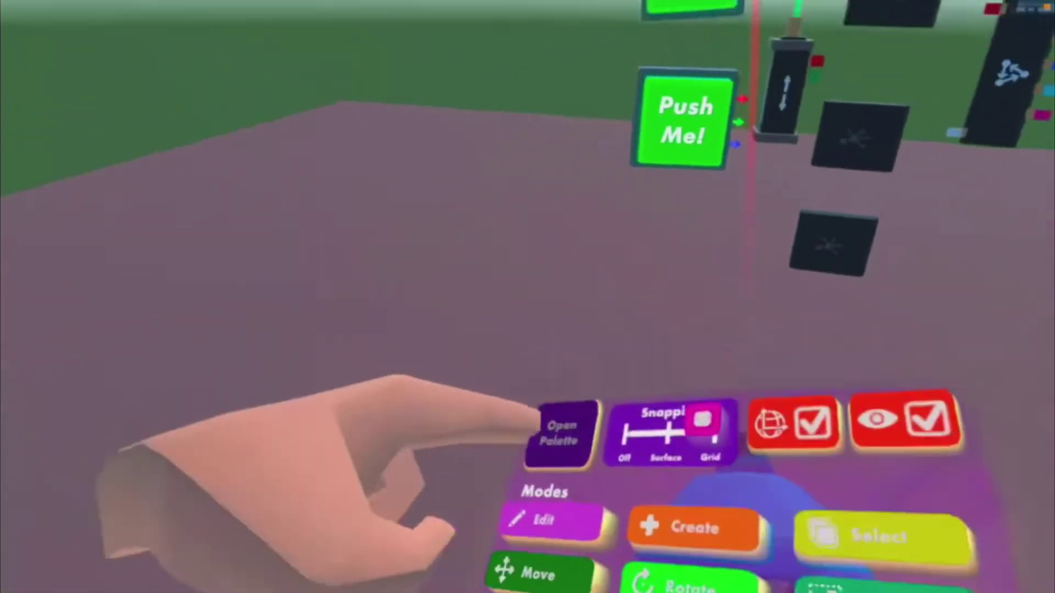
- Create a large flat red platform from the Cube shape below the buttons and finish editing it
{"action": "left_click", "coordinate": [560, 431]}
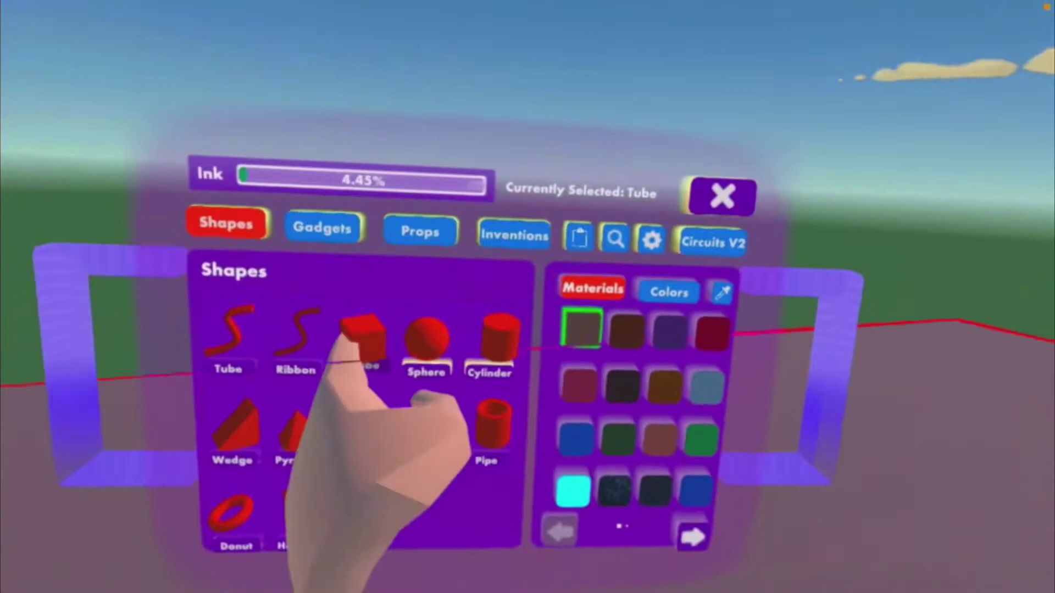
{"action": "left_click", "coordinate": [505, 336]}
{"action": "left_click", "coordinate": [729, 248]}
{"action": "left_click", "coordinate": [477, 177]}
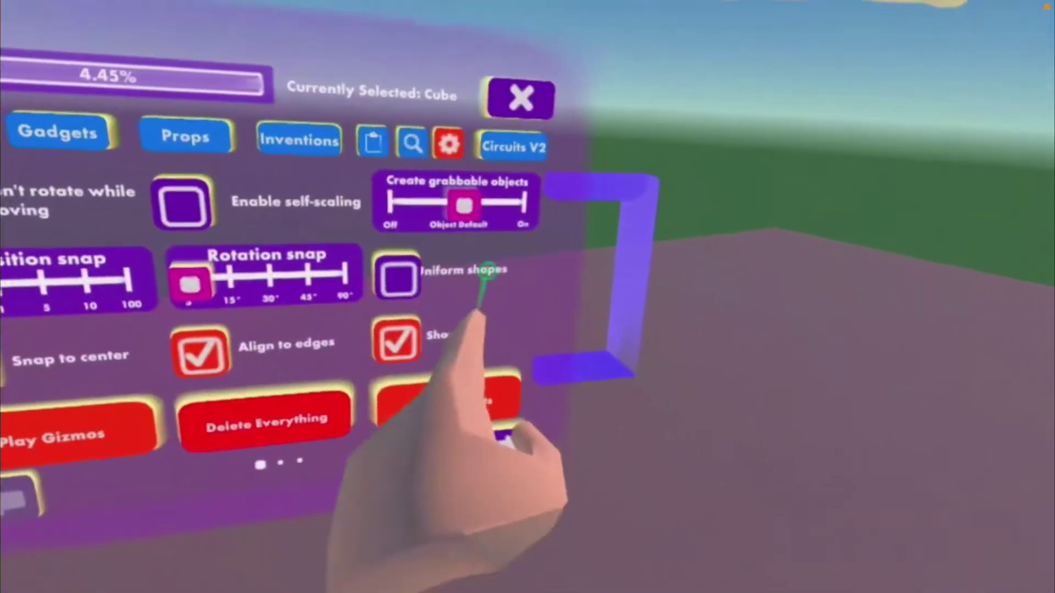
{"action": "left_click_drag", "start_coordinate": [393, 367], "coordinate": [789, 565]}
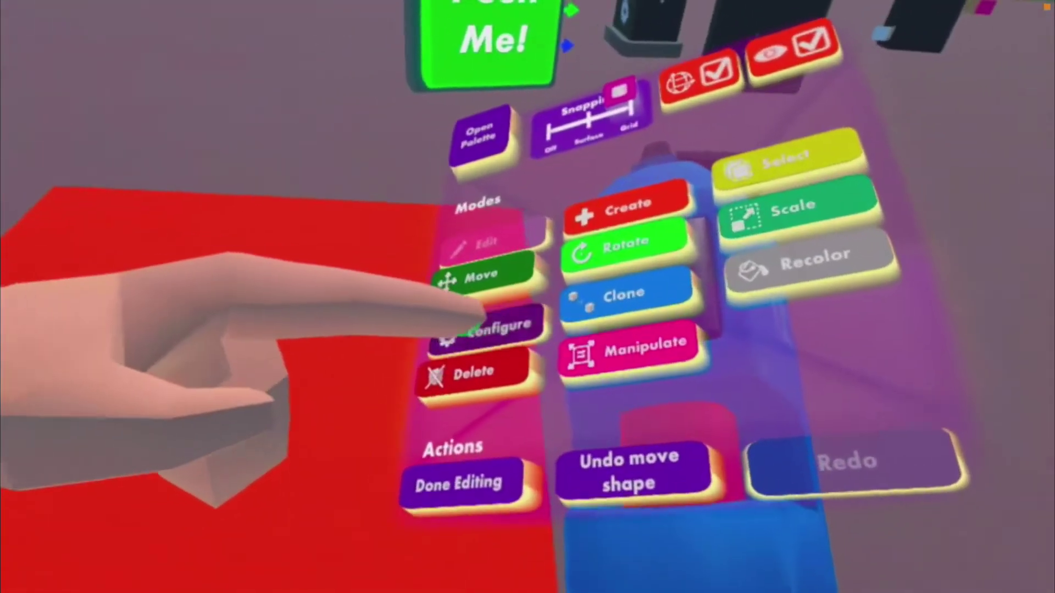
{"action": "left_click", "coordinate": [459, 484]}
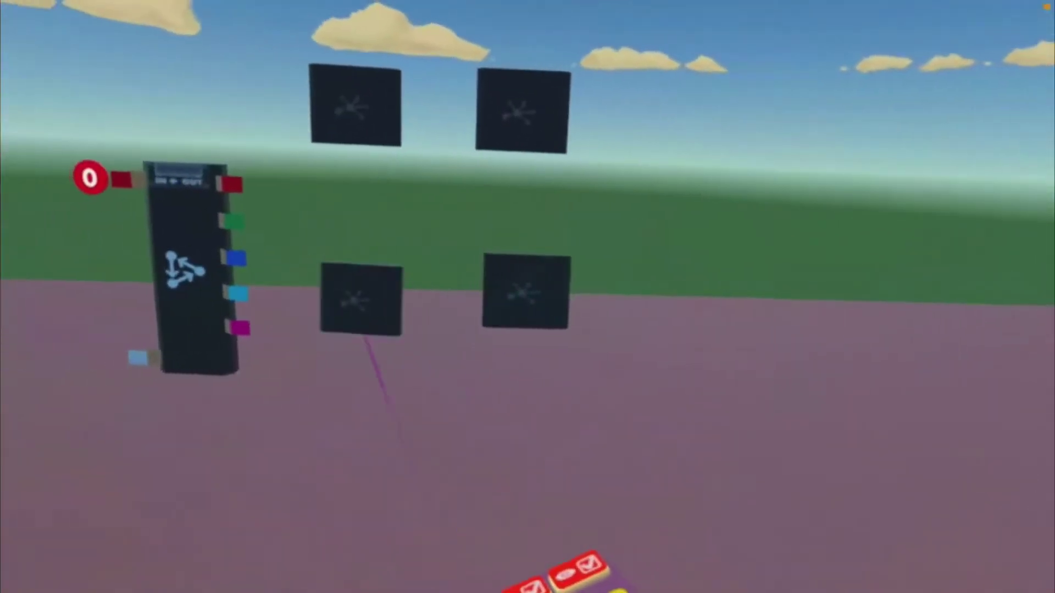
- Name the four State chips down, up, down 2 and up2
{"action": "left_click", "coordinate": [361, 321]}
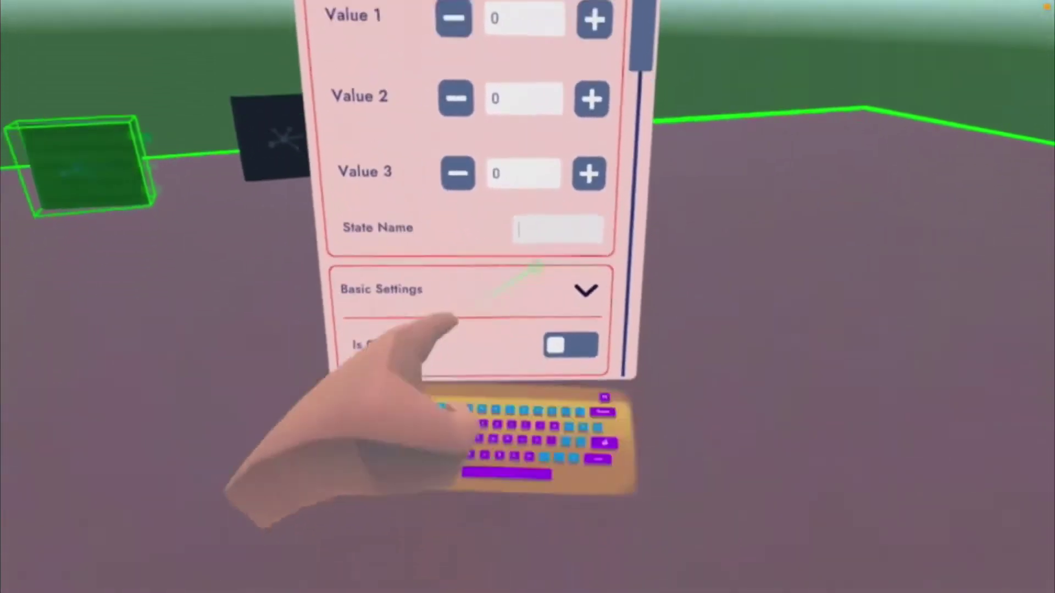
{"action": "type", "text": "so"}
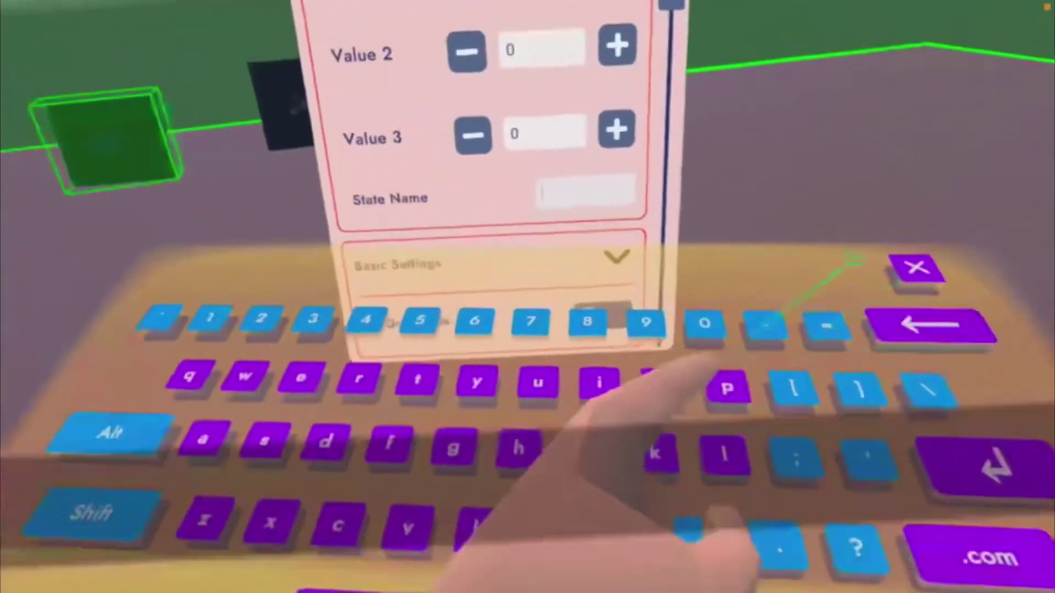
{"action": "type", "text": "do"}
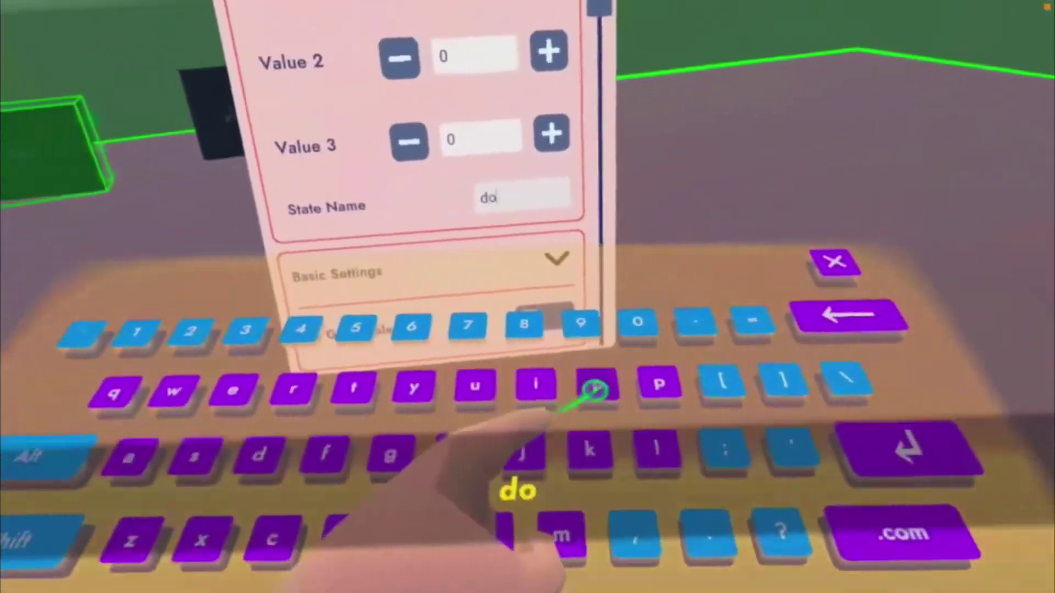
{"action": "type", "text": "wn"}
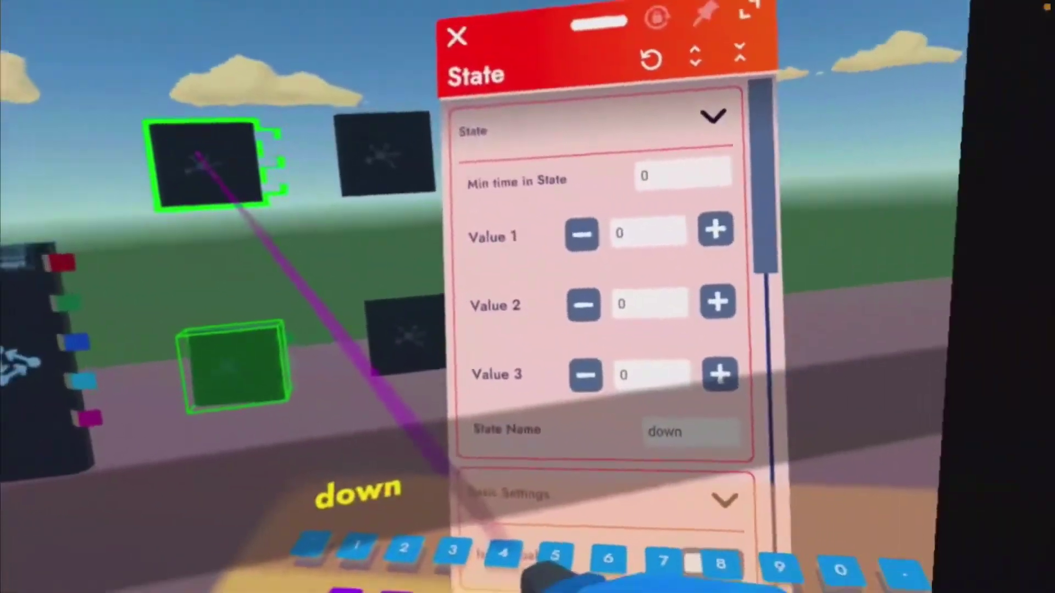
{"action": "left_click", "coordinate": [199, 156]}
{"action": "left_click", "coordinate": [588, 388]}
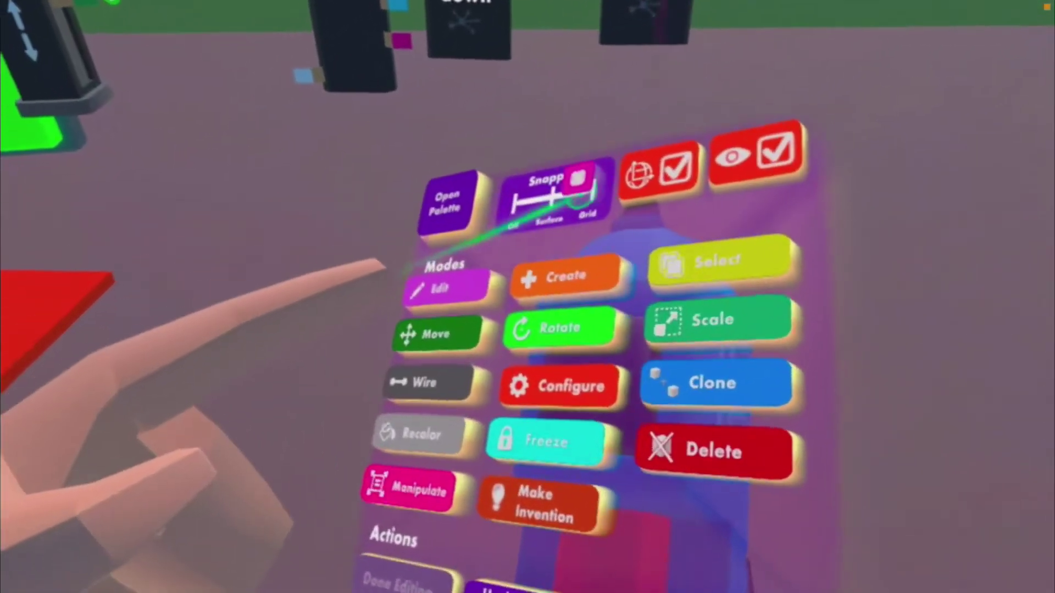
- Wire the State Machine to the up state, and add transitions up to down, up to down 2, down to up2 and up2 to down 2
{"action": "left_click", "coordinate": [417, 394]}
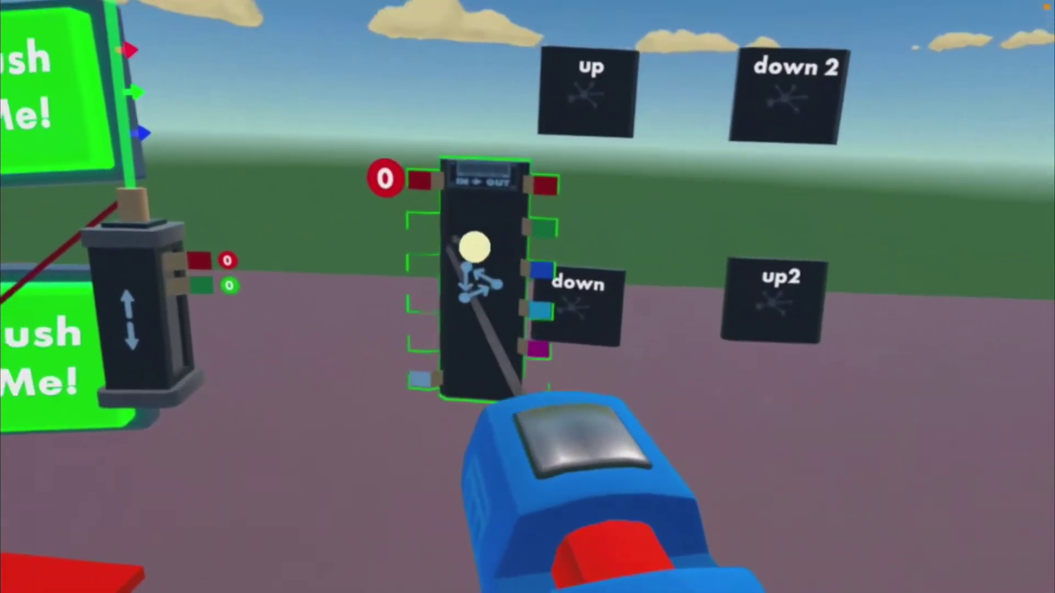
{"action": "left_click_drag", "start_coordinate": [473, 245], "coordinate": [584, 220]}
{"action": "left_click_drag", "start_coordinate": [390, 189], "coordinate": [548, 180]}
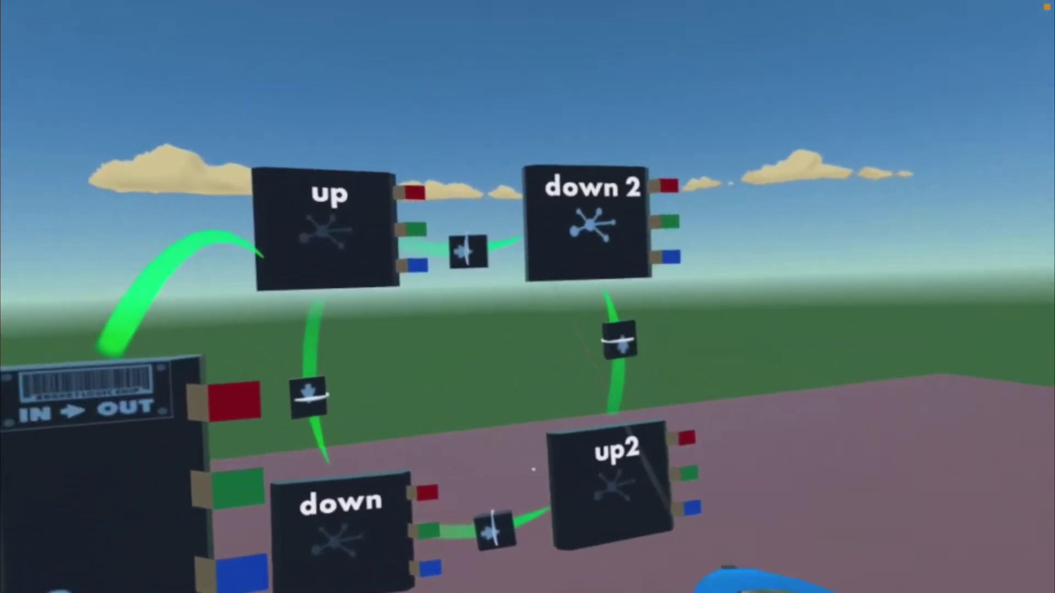
- Add the reverse transitions from down 2 to up, down 2 to up2, up2 to down and down to up
{"action": "left_click_drag", "start_coordinate": [585, 231], "coordinate": [440, 194]}
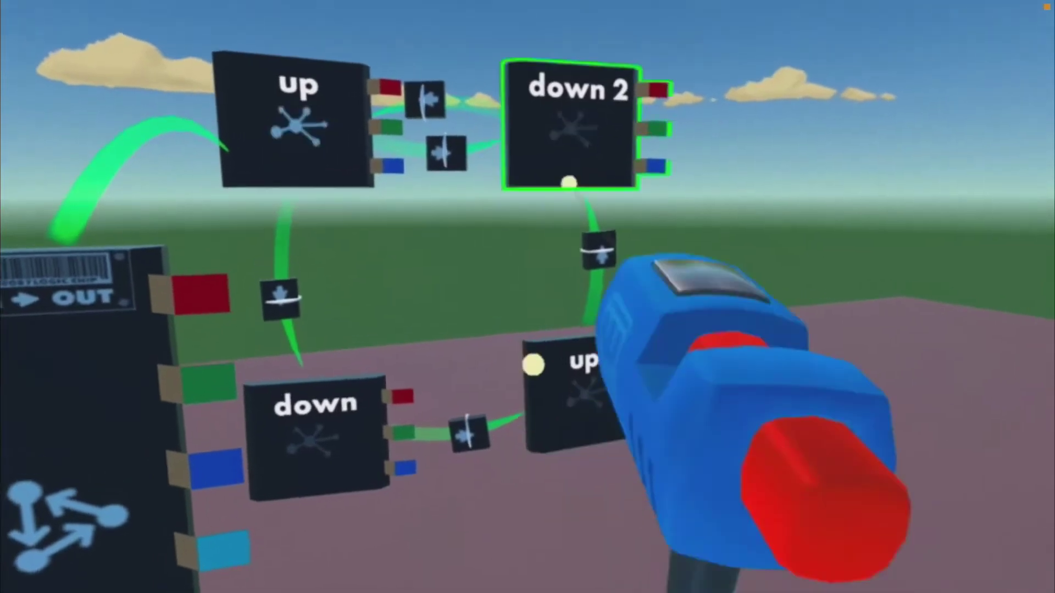
{"action": "left_click_drag", "start_coordinate": [569, 183], "coordinate": [555, 371]}
{"action": "left_click_drag", "start_coordinate": [379, 356], "coordinate": [657, 311]}
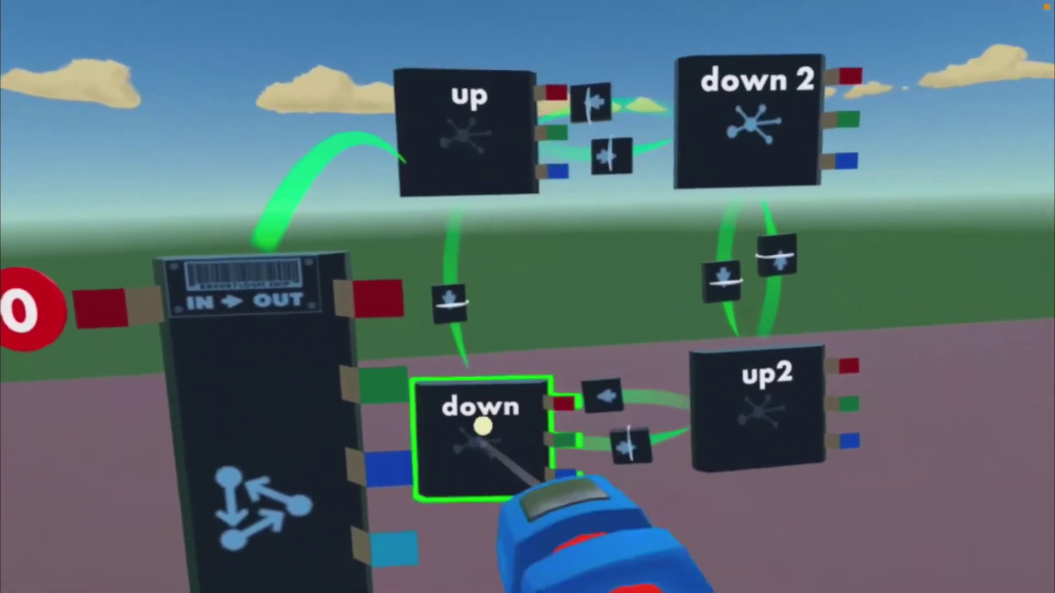
{"action": "left_click_drag", "start_coordinate": [483, 426], "coordinate": [473, 160]}
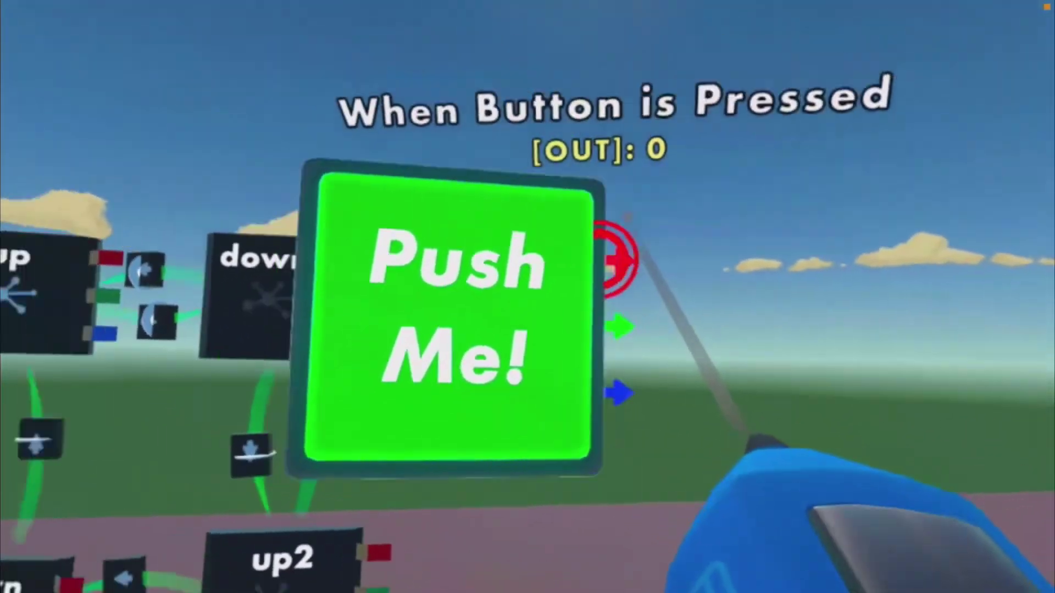
- Wire one button's pressed output to the leftward and upward state transitions, and the other button's pressed output to the opposing ones
{"action": "left_click_drag", "start_coordinate": [617, 258], "coordinate": [467, 228]}
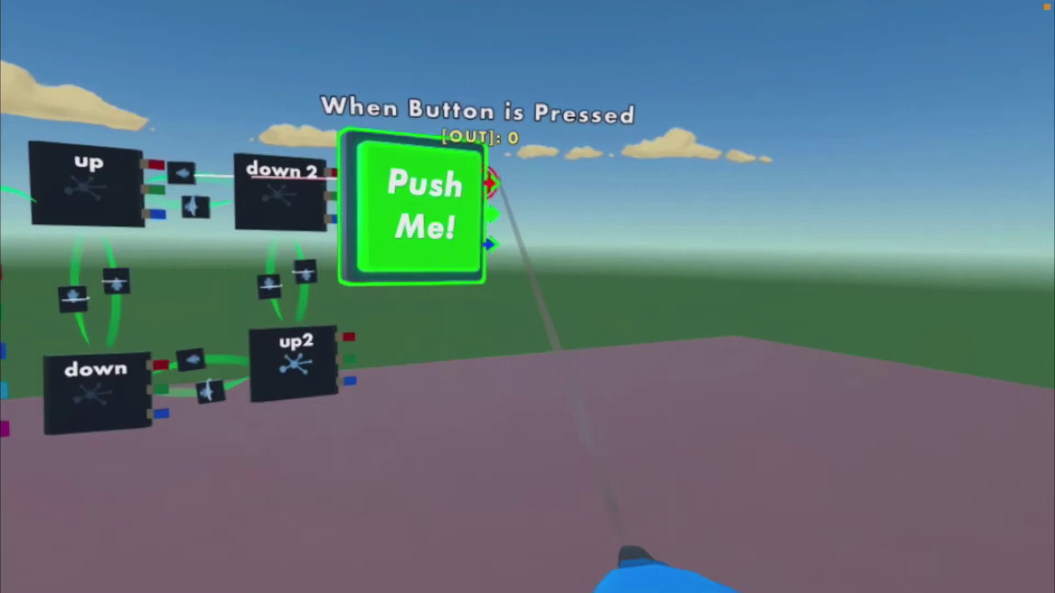
{"action": "left_click_drag", "start_coordinate": [791, 141], "coordinate": [447, 264]}
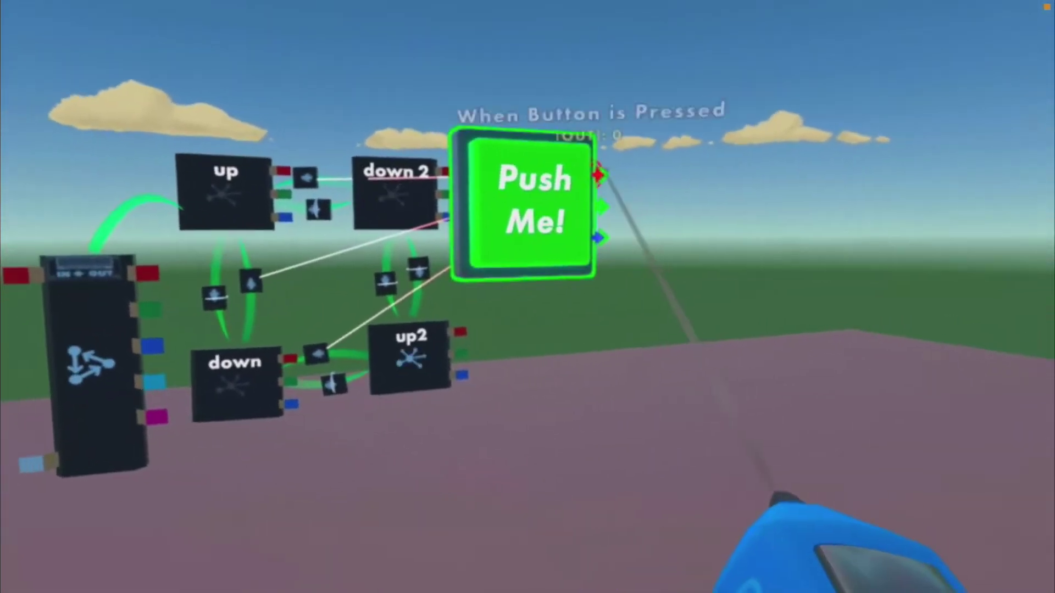
{"action": "left_click_drag", "start_coordinate": [599, 173], "coordinate": [488, 253]}
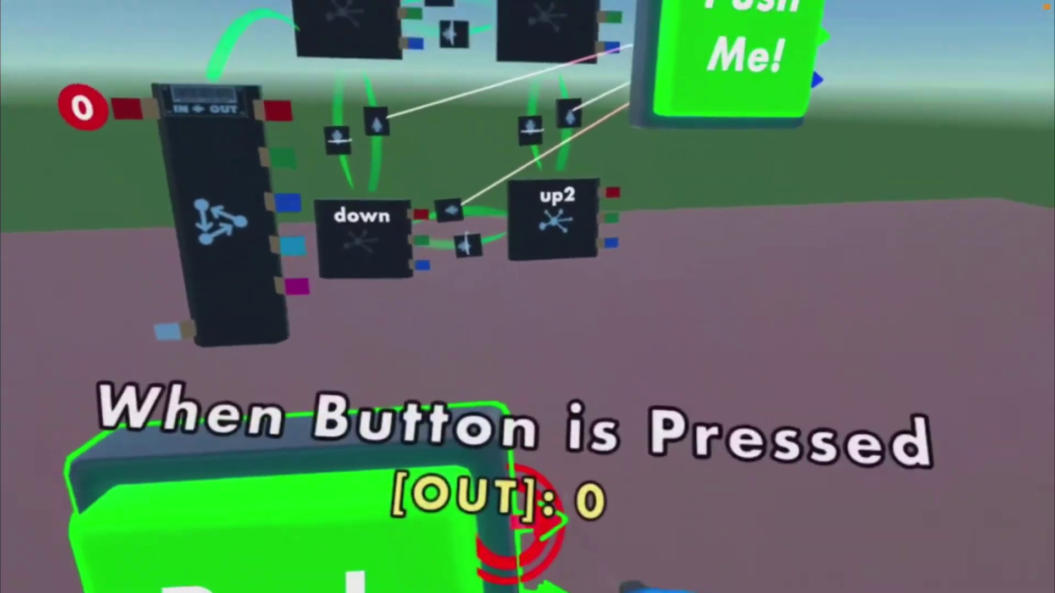
{"action": "left_click_drag", "start_coordinate": [513, 507], "coordinate": [497, 302]}
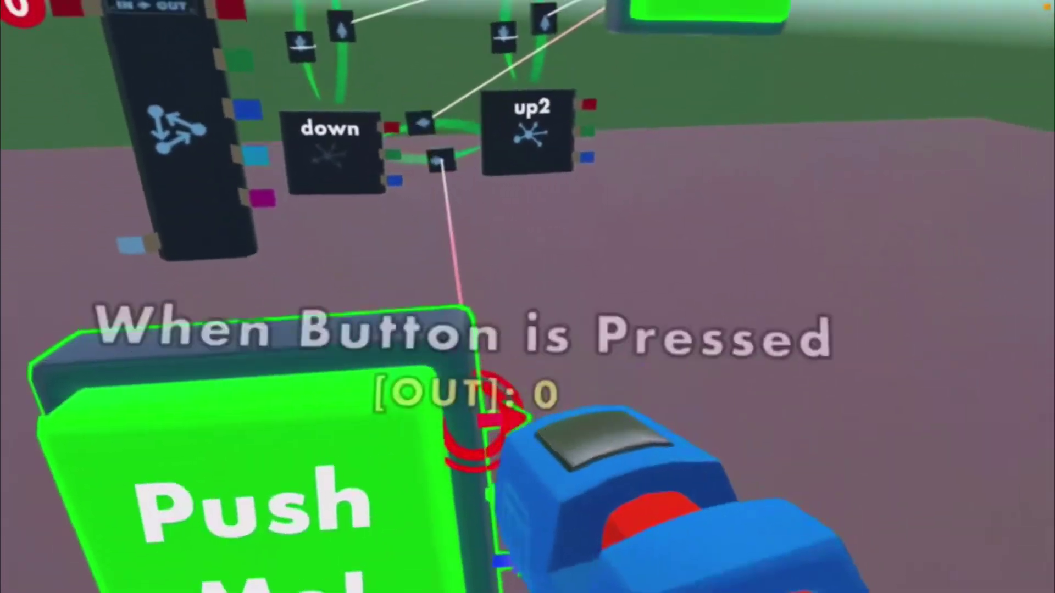
{"action": "left_click_drag", "start_coordinate": [486, 424], "coordinate": [501, 225]}
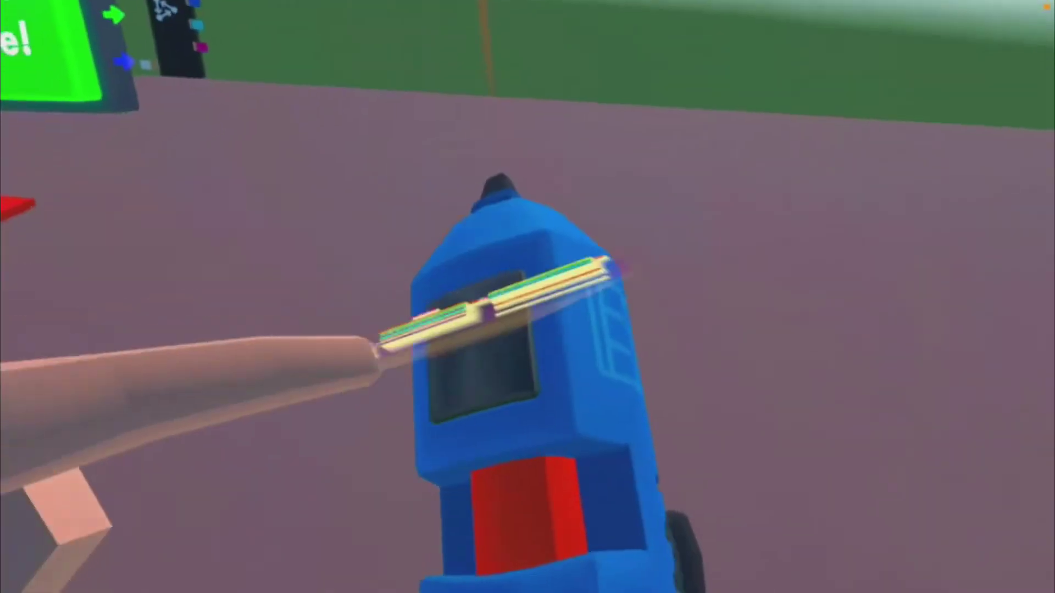
- Configure the upper button and change its text message to "down"
{"action": "left_click", "coordinate": [452, 393]}
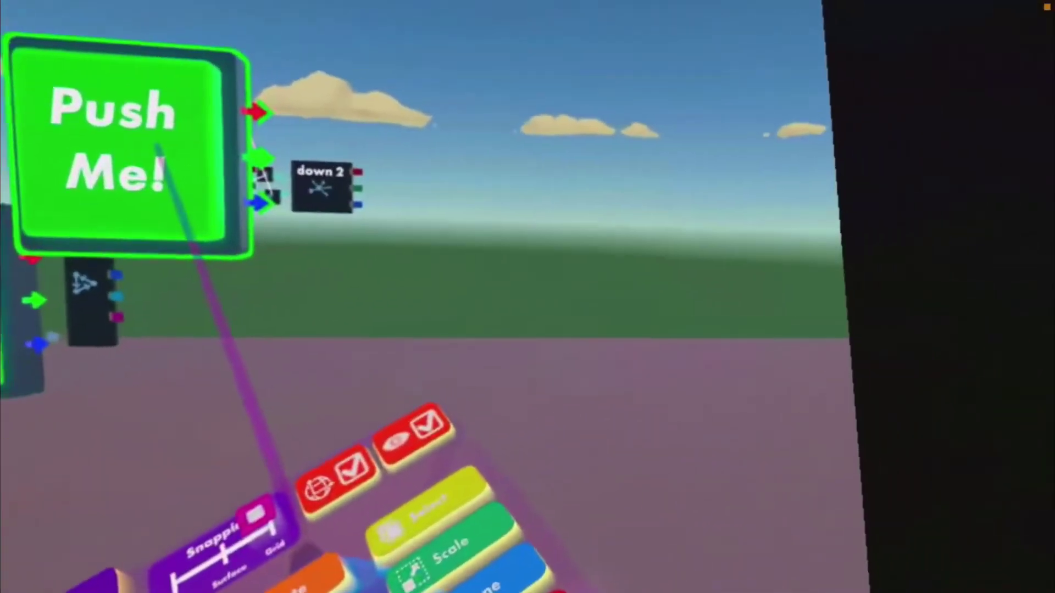
{"action": "left_click", "coordinate": [157, 148]}
{"action": "left_click", "coordinate": [590, 308]}
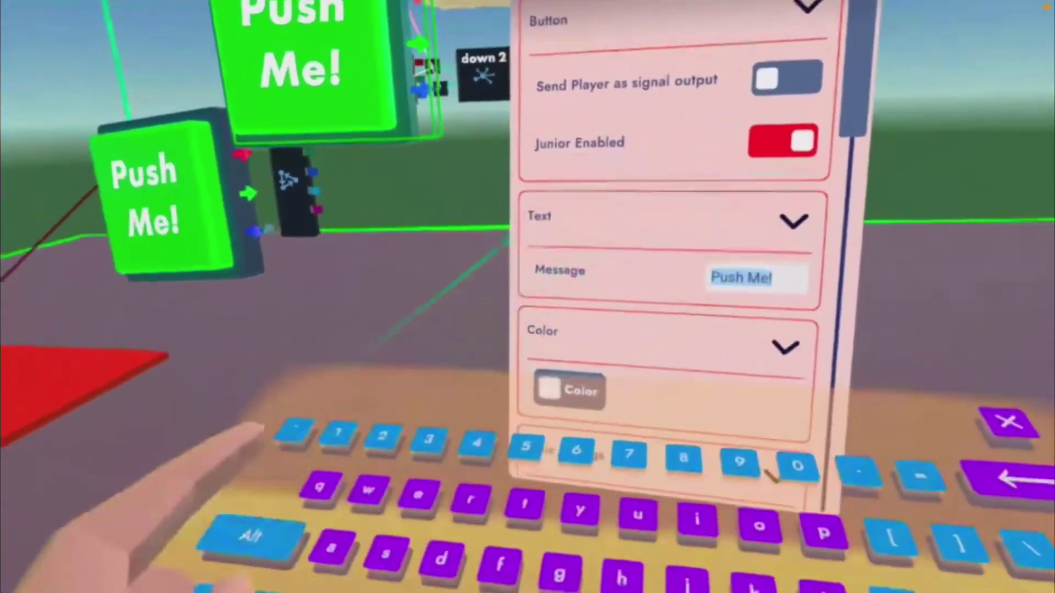
{"action": "type", "text": "dow"}
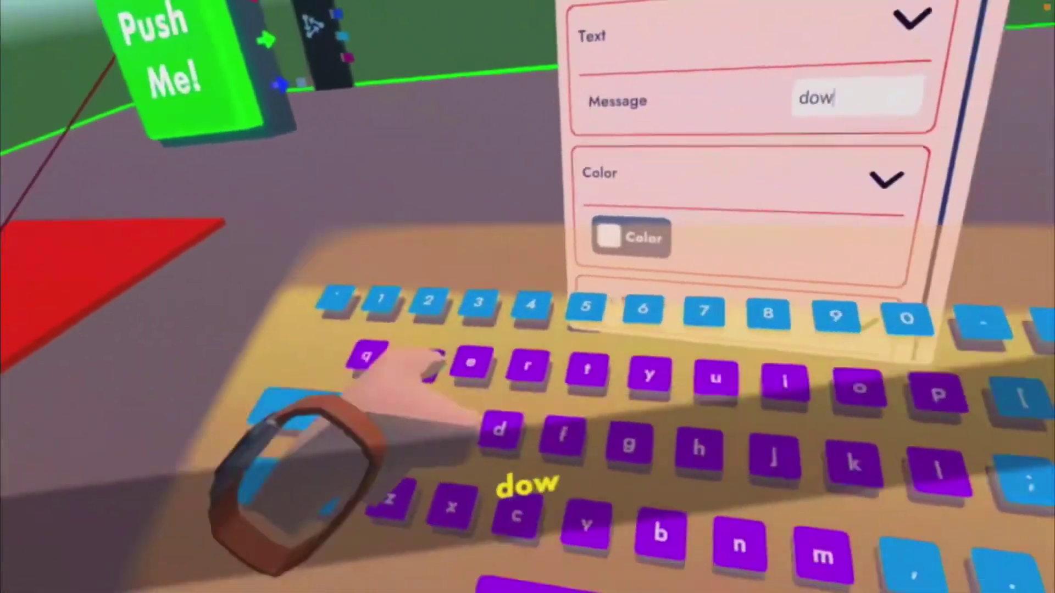
{"action": "type", "text": "n"}
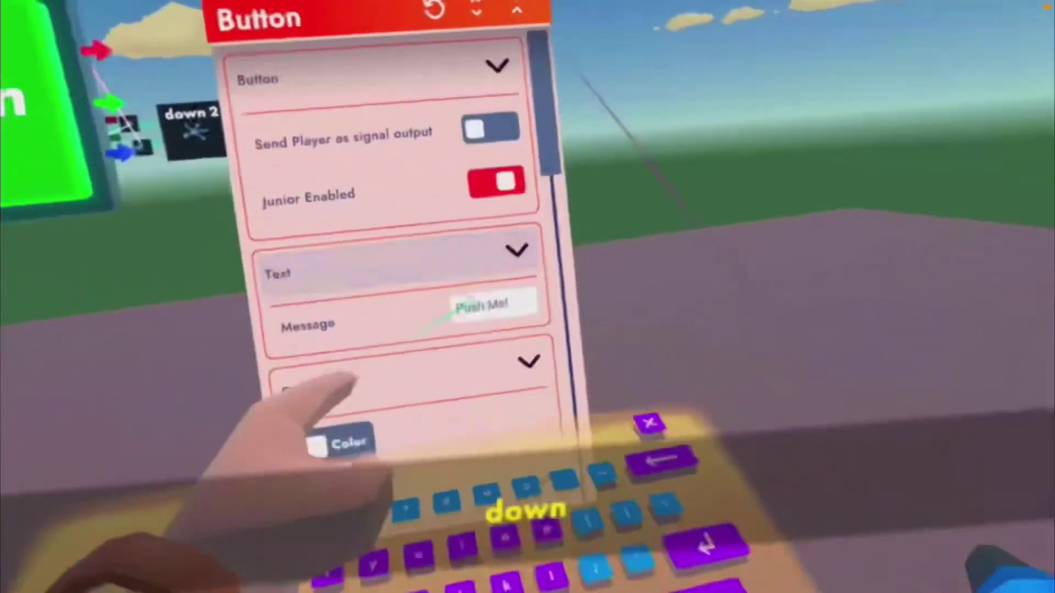
- Change the other button's text message to "up"
{"action": "left_click", "coordinate": [484, 305]}
{"action": "type", "text": "u"}
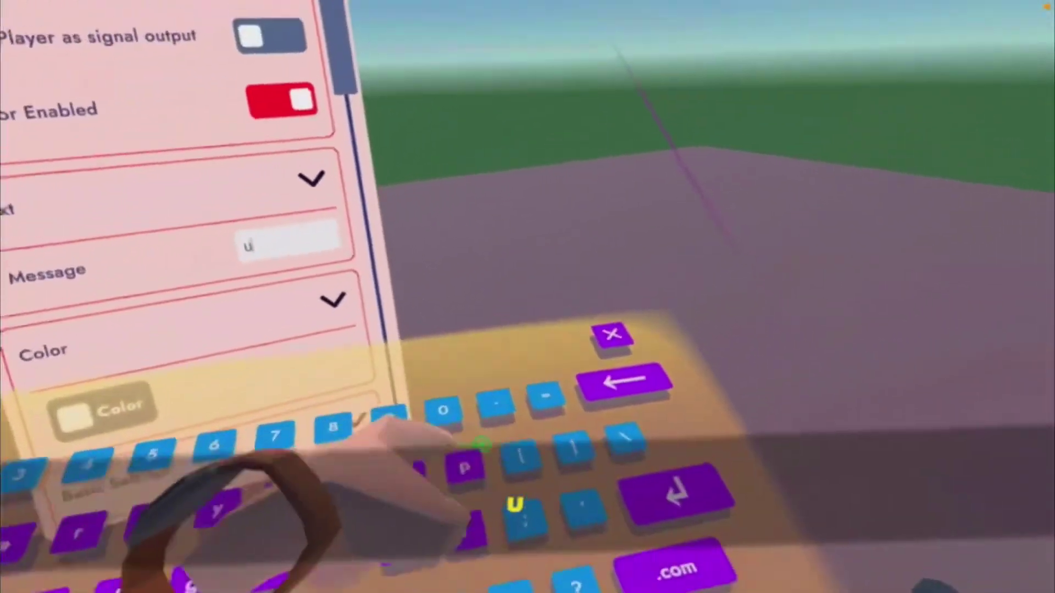
{"action": "type", "text": "p"}
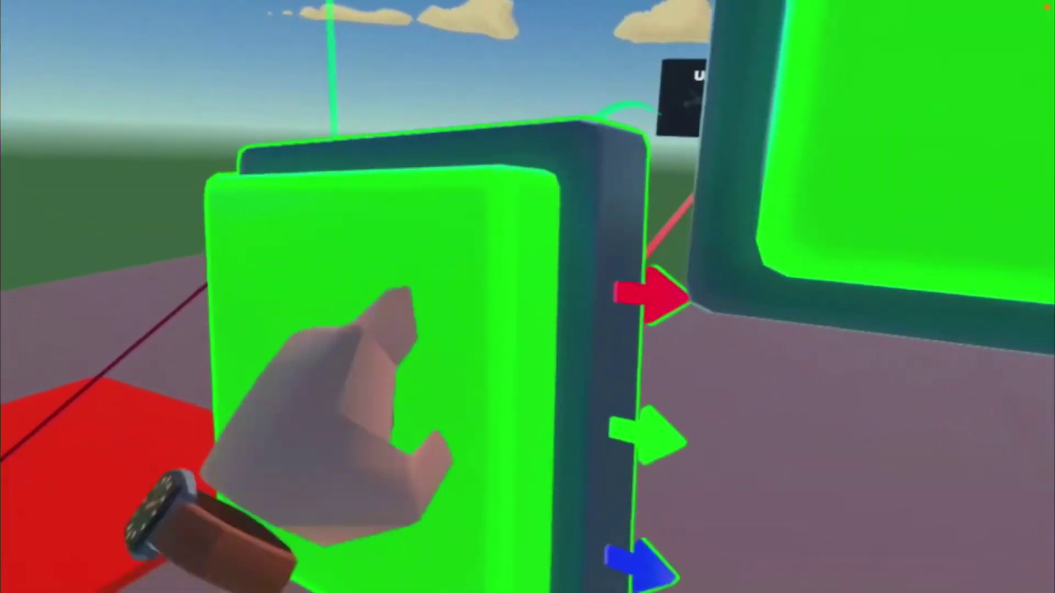
- Move the labelled buttons away from the State Machine chips, close to the red platform
{"action": "left_click_drag", "start_coordinate": [409, 374], "coordinate": [362, 259]}
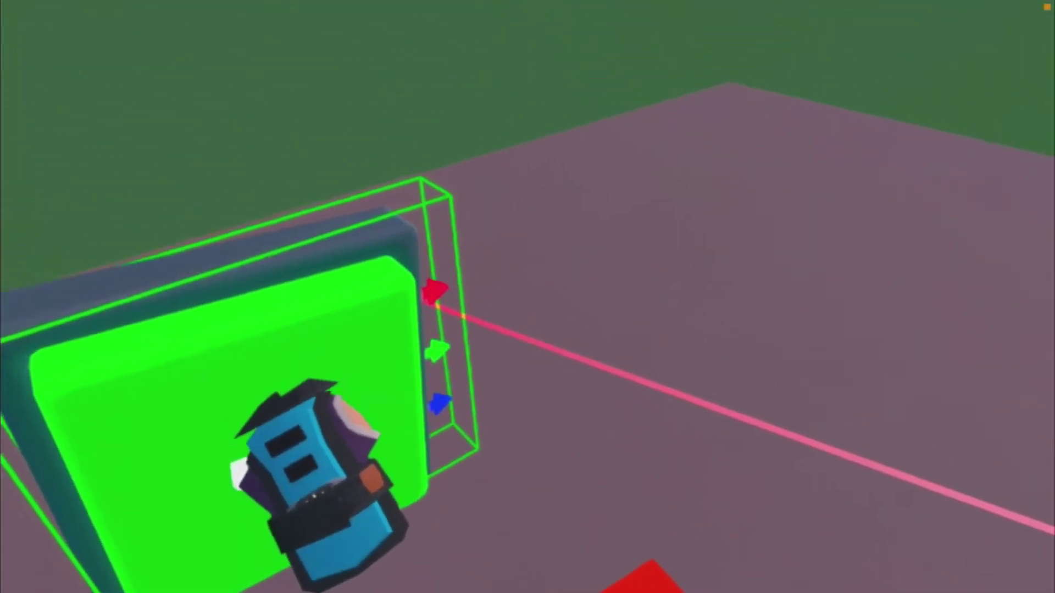
{"action": "key", "text": "f"}
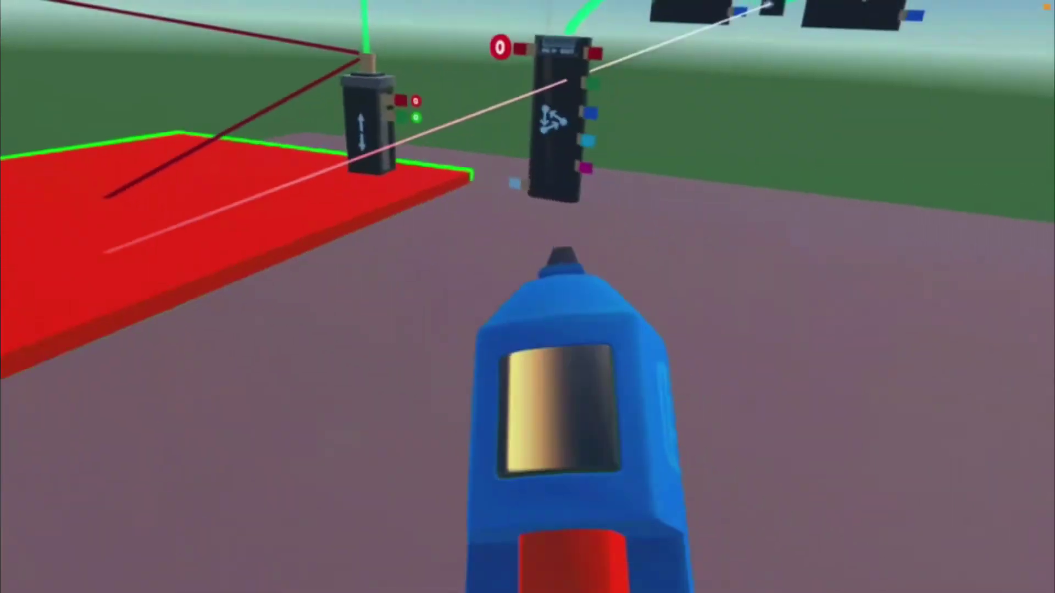
{"action": "key", "text": "f"}
{"action": "key", "text": "Escape"}
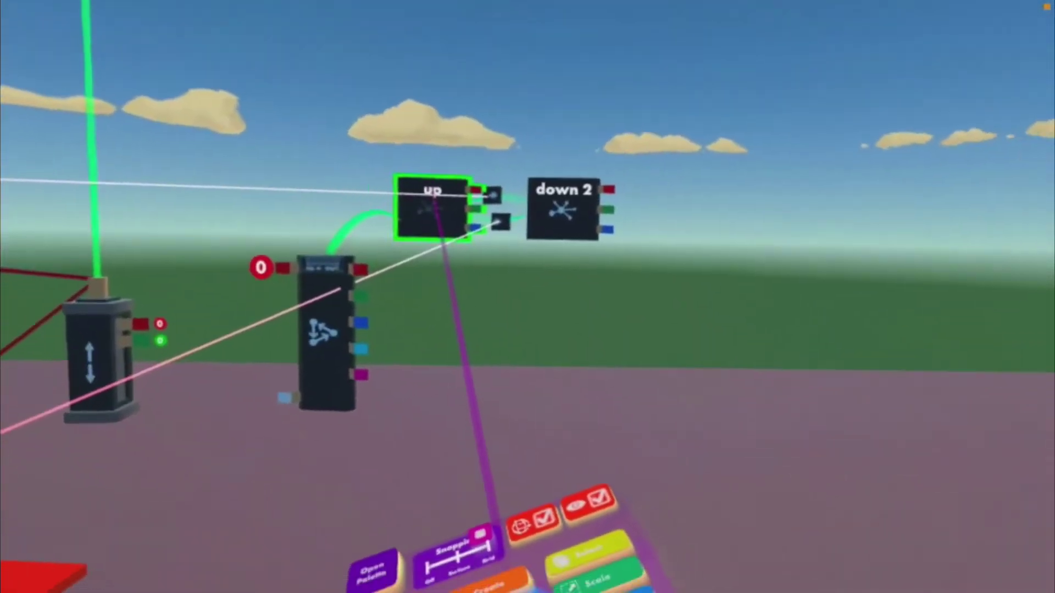
- Configure the up state with Value 1, Value 2 and Value 3 all set to 50
{"action": "left_click", "coordinate": [434, 204]}
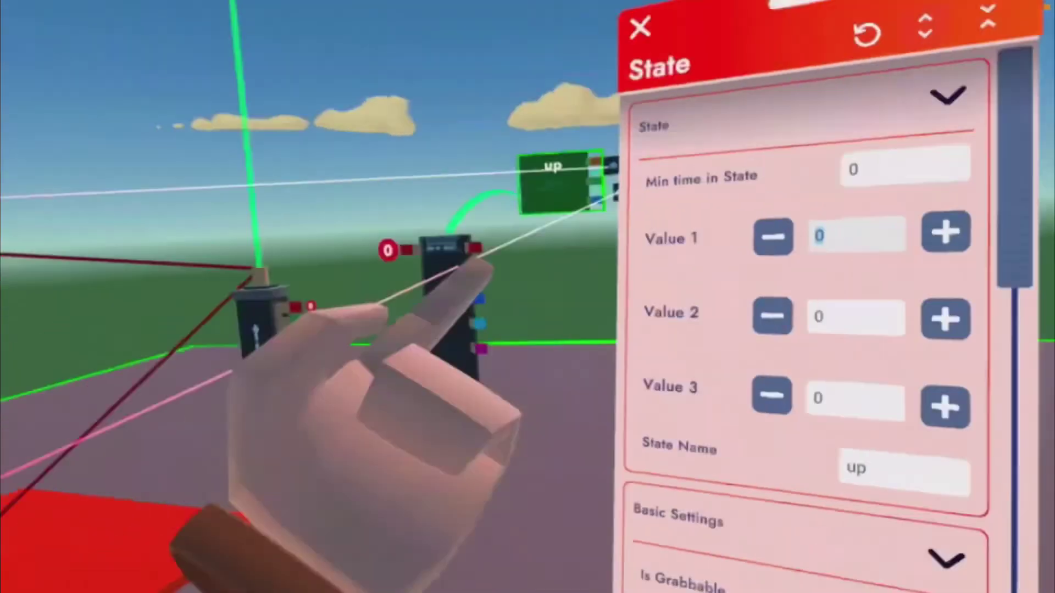
{"action": "left_click", "coordinate": [490, 202]}
{"action": "type", "text": "50"}
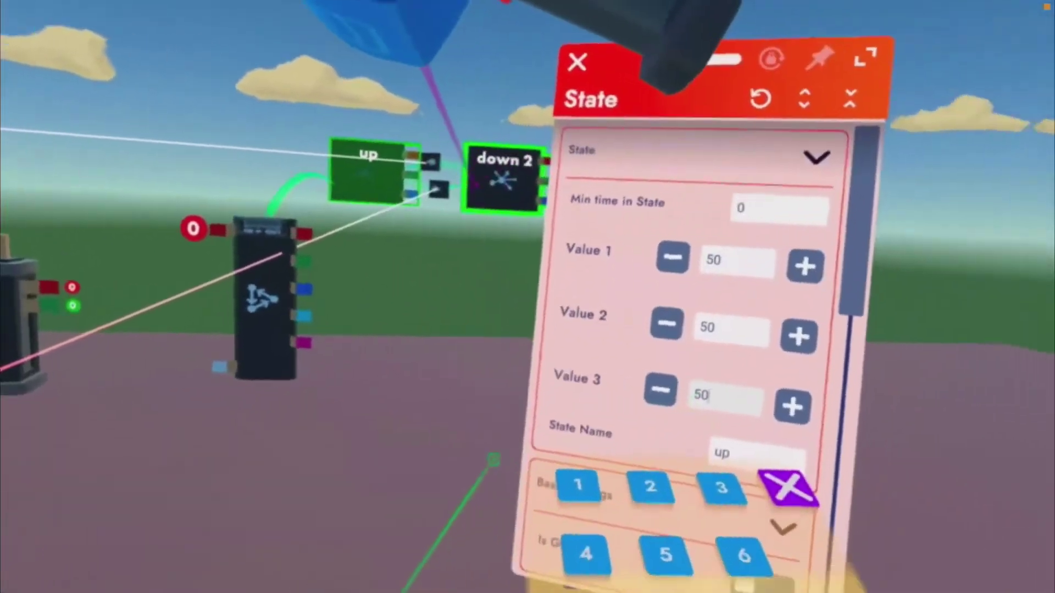
- Configure the down 2 state with Value 1, Value 2 and Value 3 all set to -50
{"action": "left_click", "coordinate": [500, 178]}
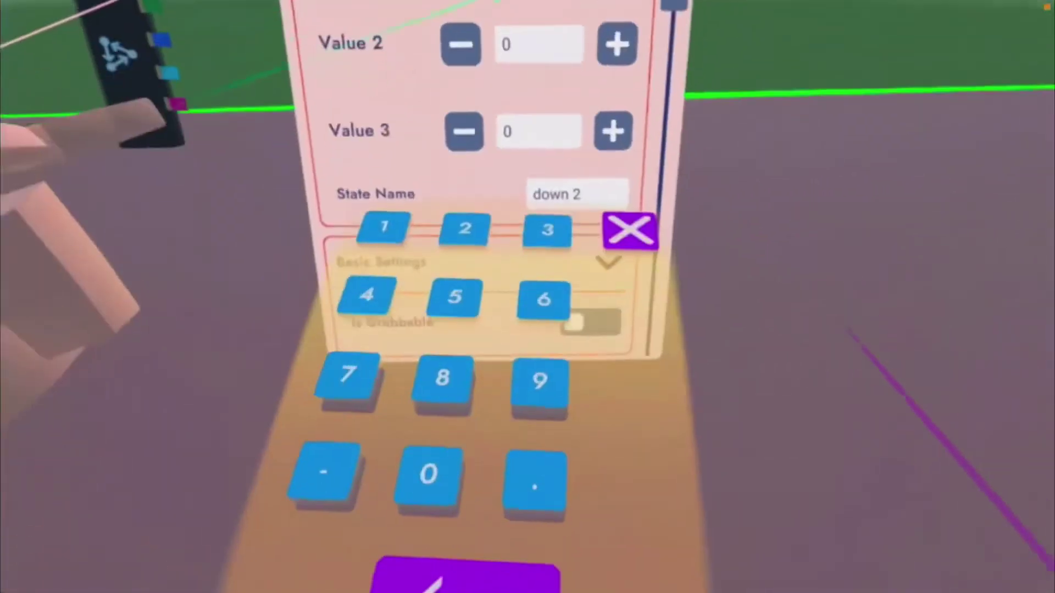
{"action": "type", "text": "0"}
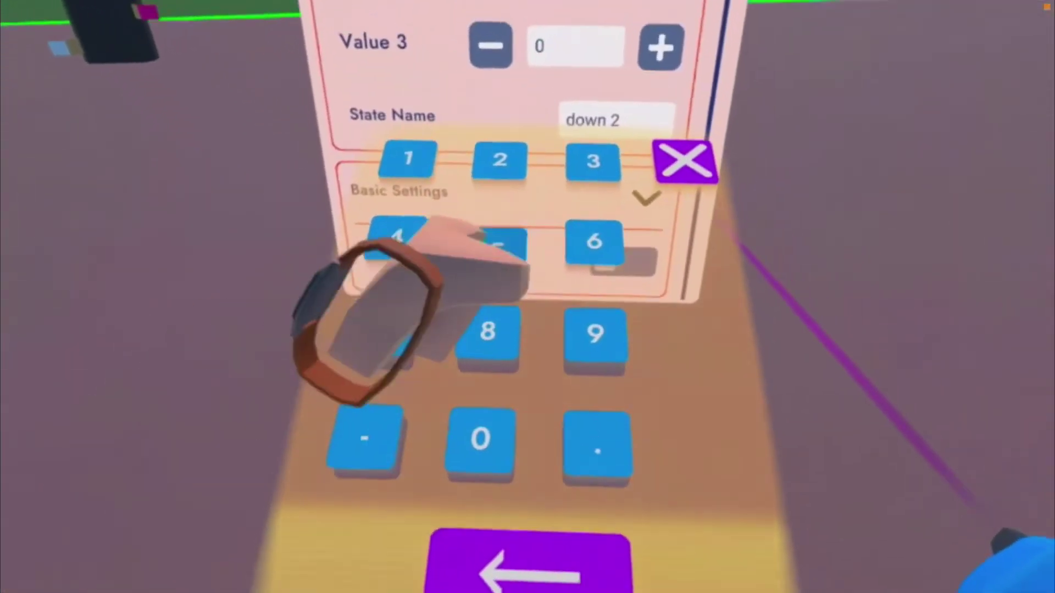
{"action": "type", "text": "0"}
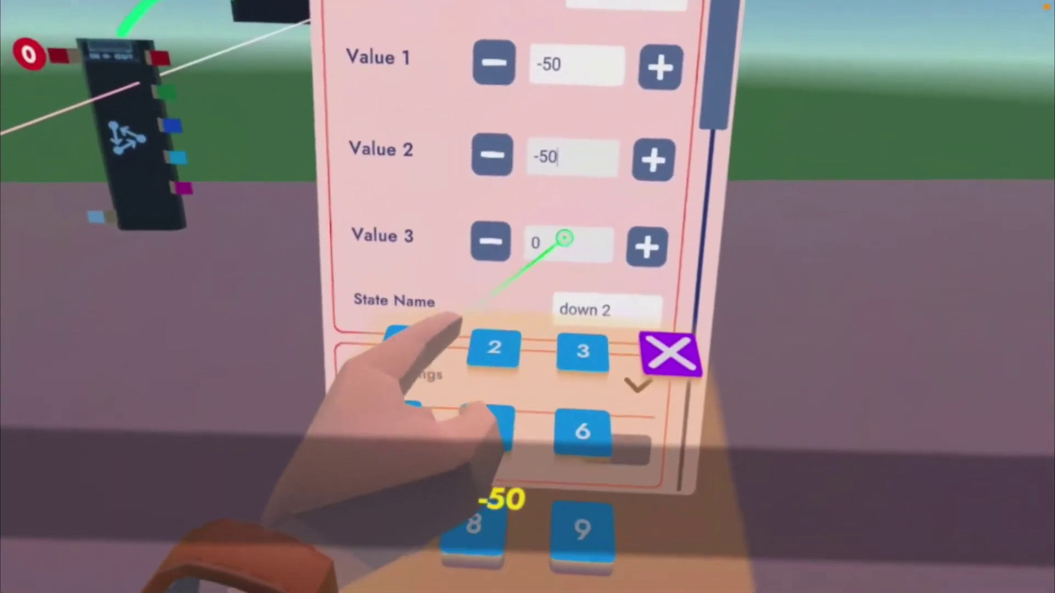
{"action": "left_click", "coordinate": [565, 237]}
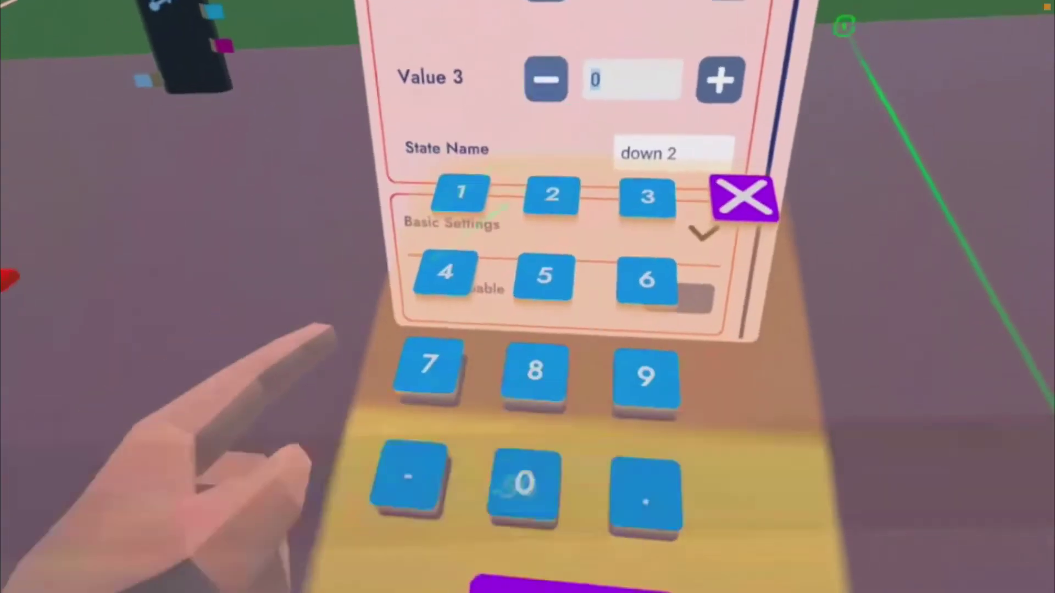
{"action": "type", "text": "-50"}
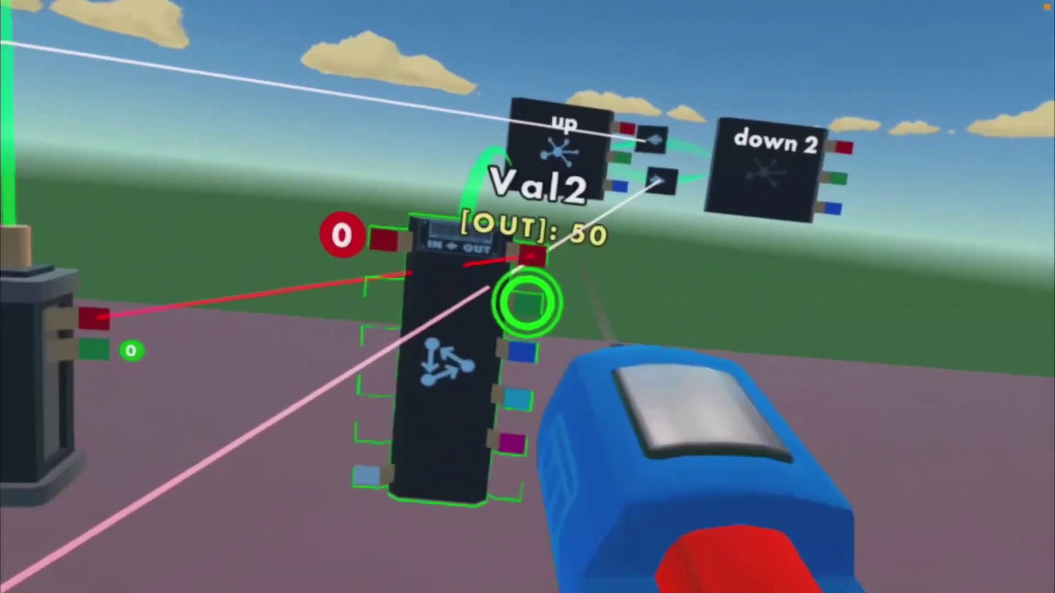
- Wire the State Machine's Val2 output to the piston's Speed (cm/s) input
{"action": "left_click", "coordinate": [800, 254]}
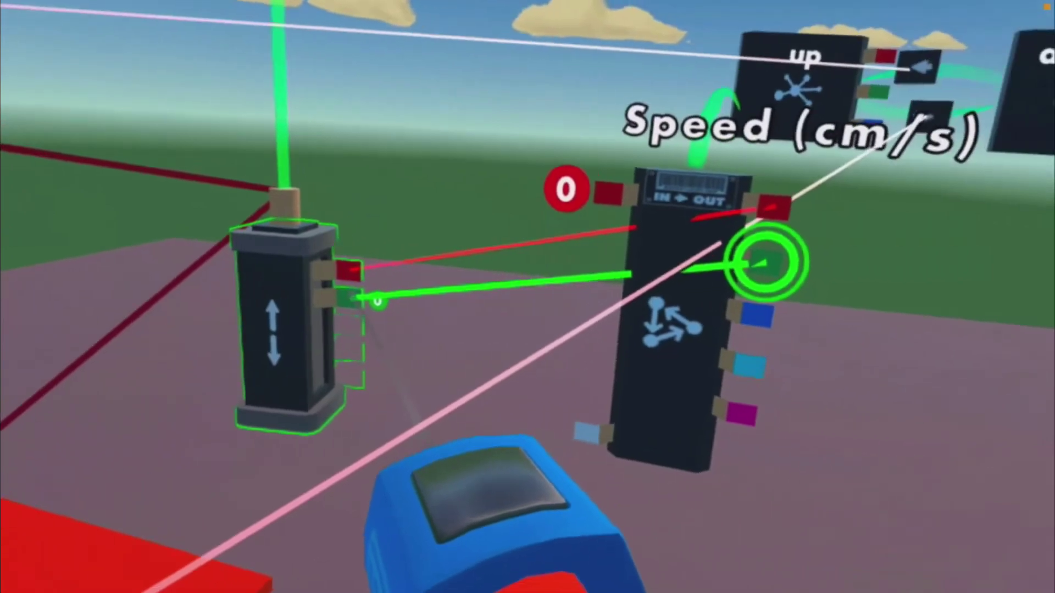